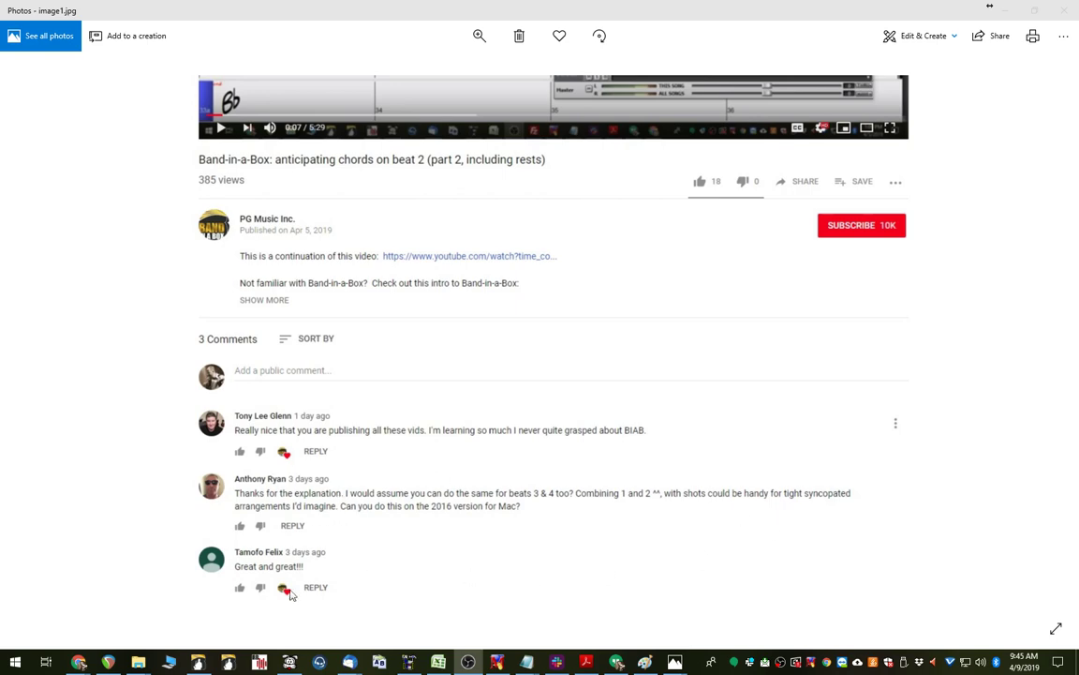
Play the Lash Out funk demo from bar 1 and stop it around bar 3
click(198, 663)
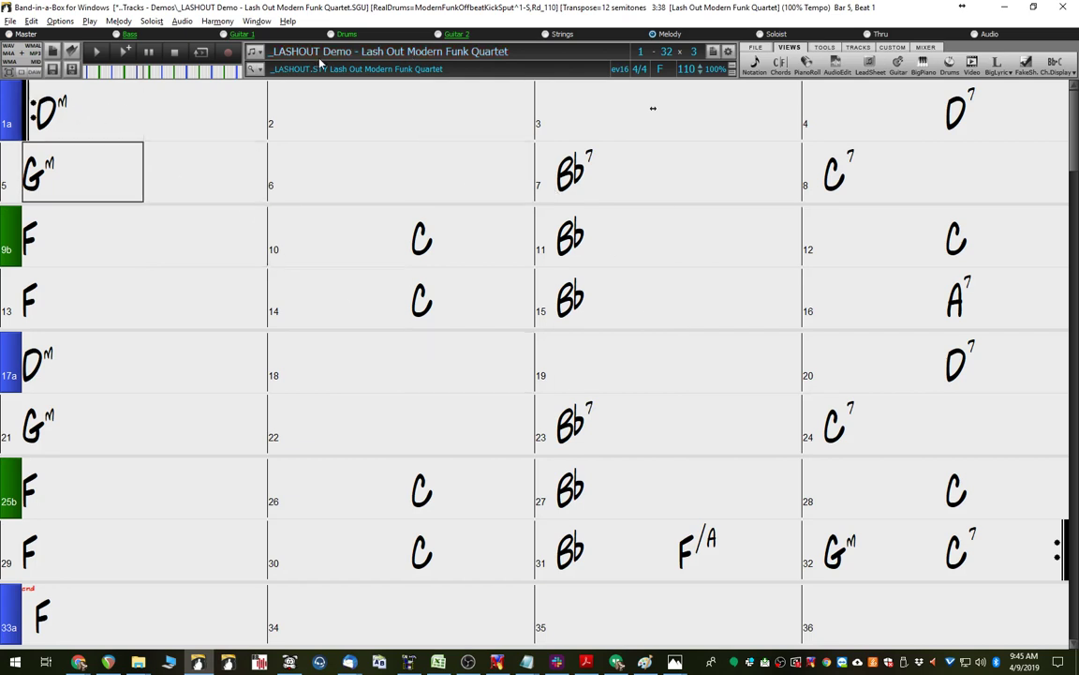
click(79, 109)
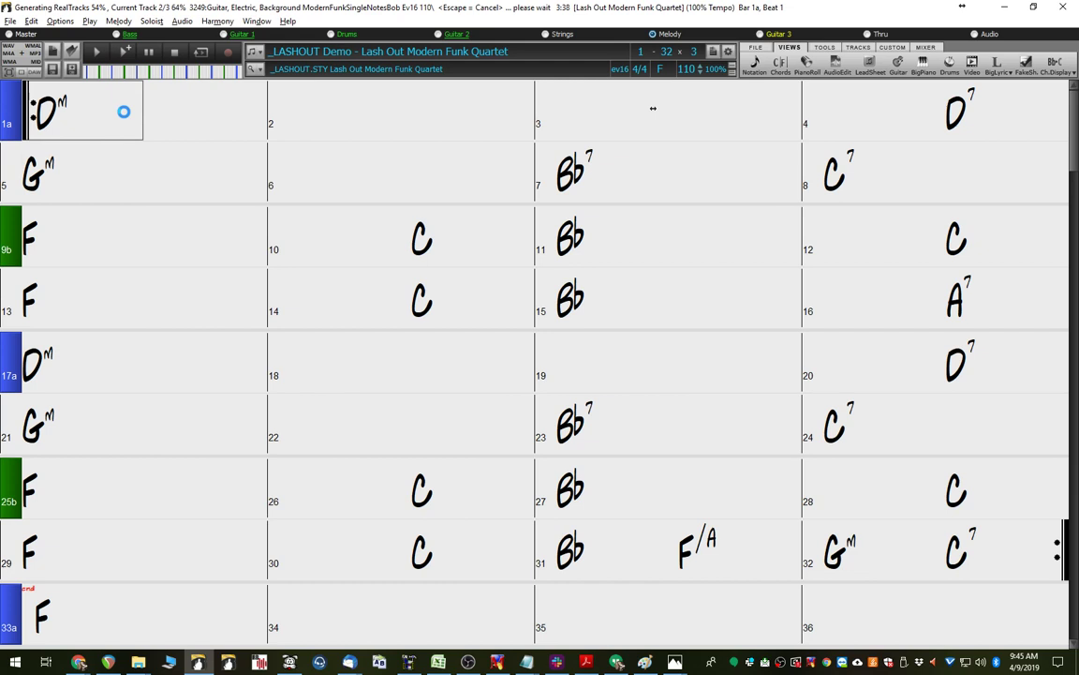
click(74, 108)
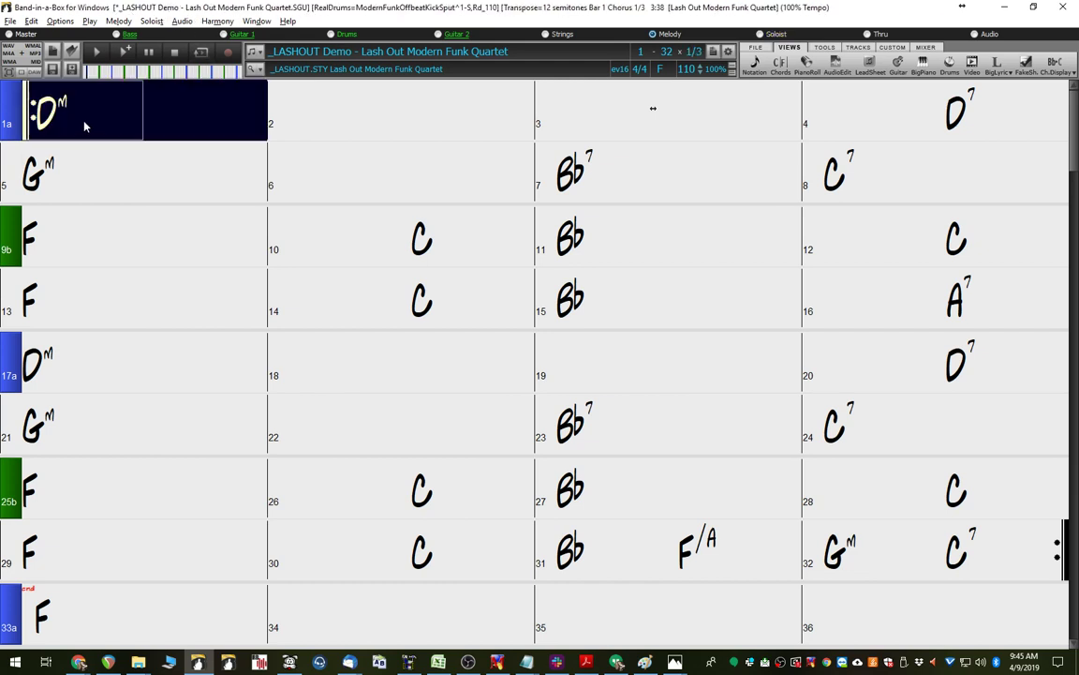
click(497, 132)
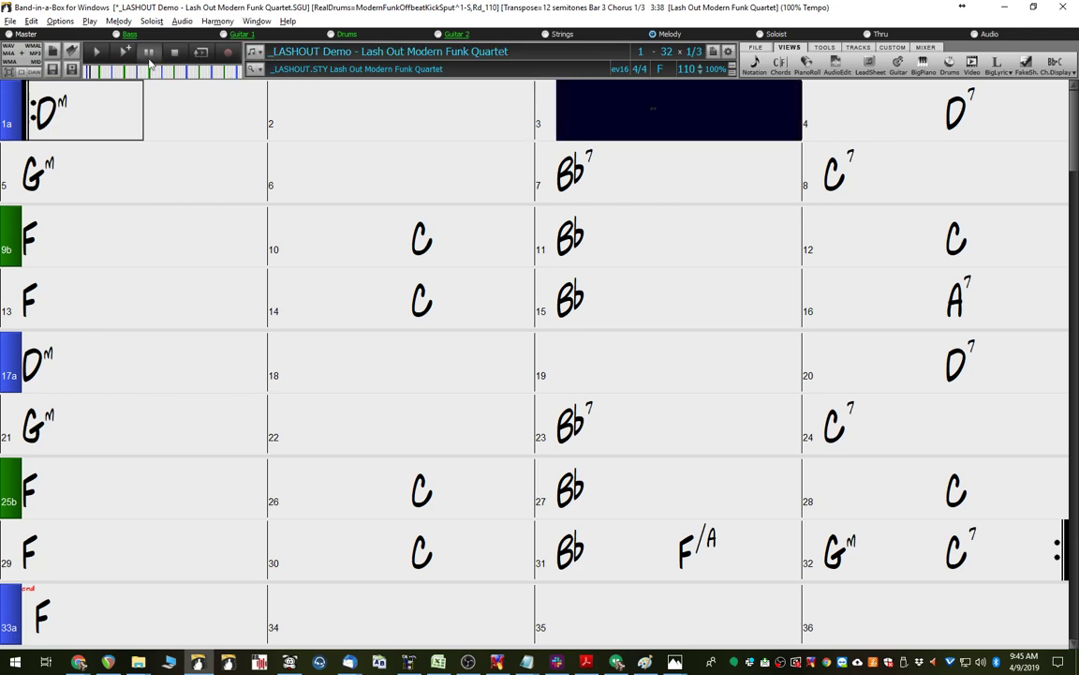
click(181, 53)
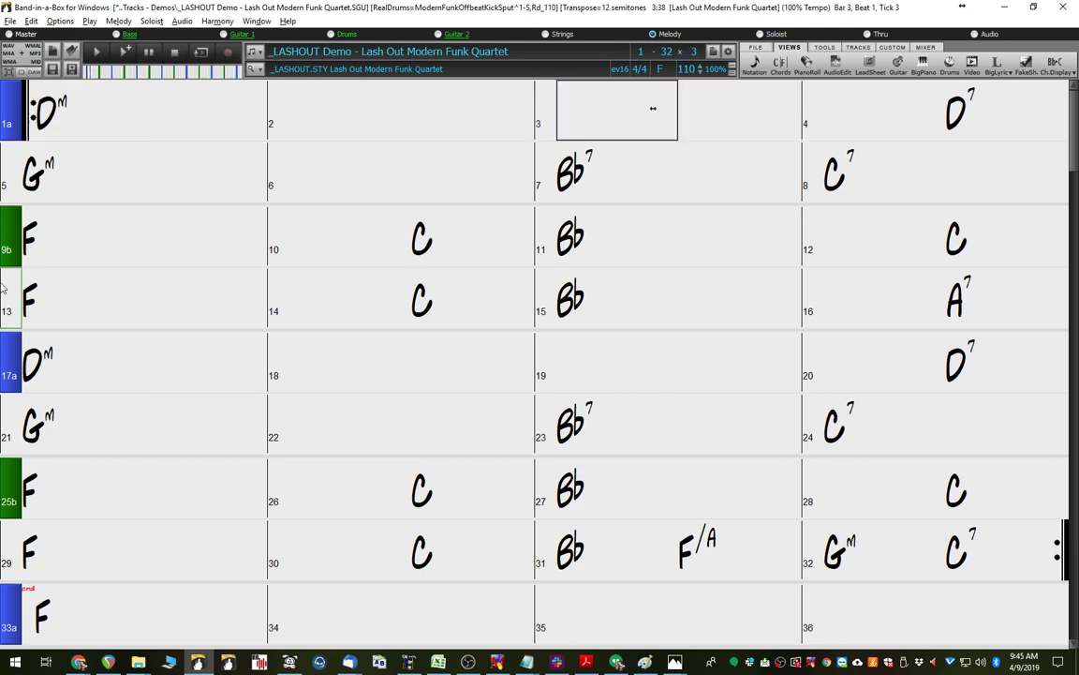
Show the handwritten image2.jpg chart in Photos and move it toward the lower right
mouse_move(677, 663)
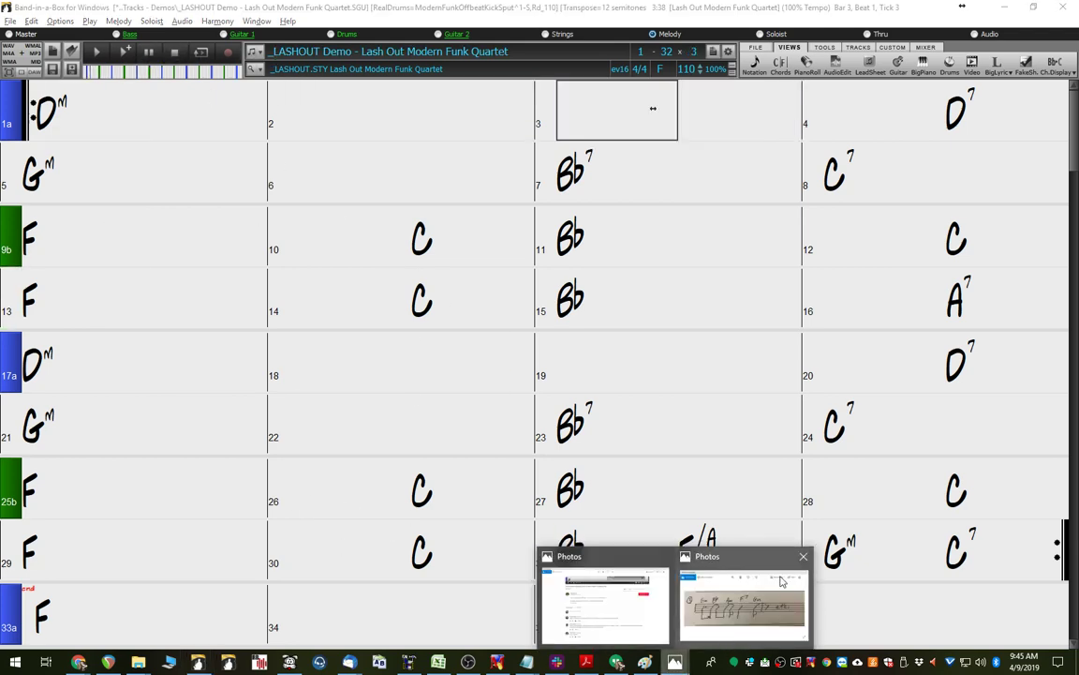
click(745, 599)
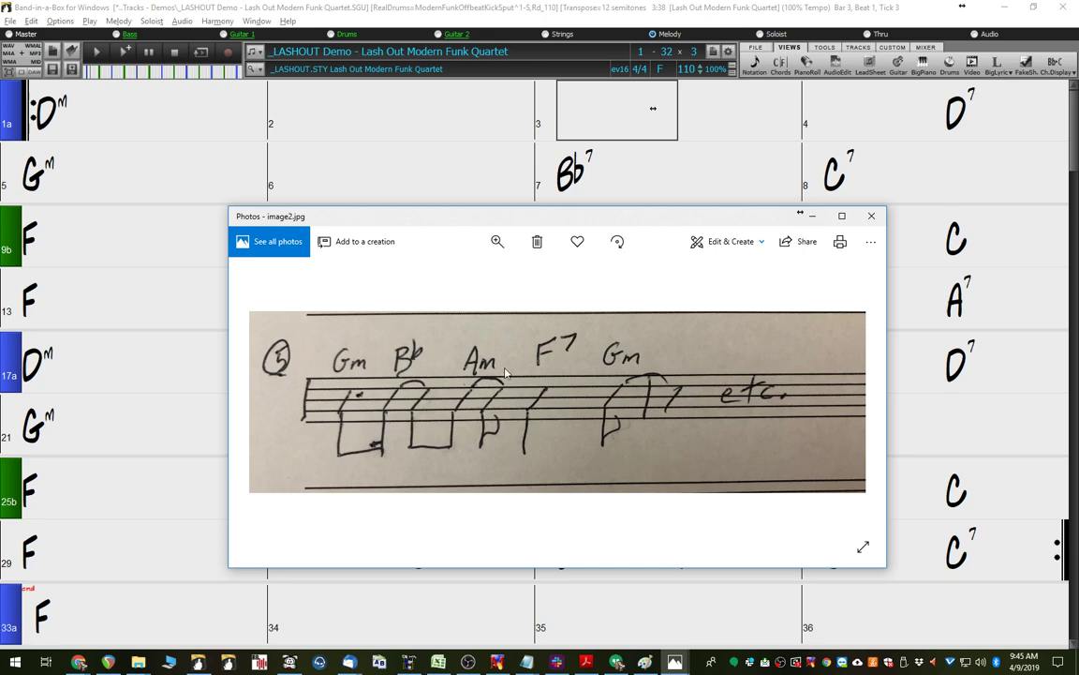
drag(398, 220, 536, 289)
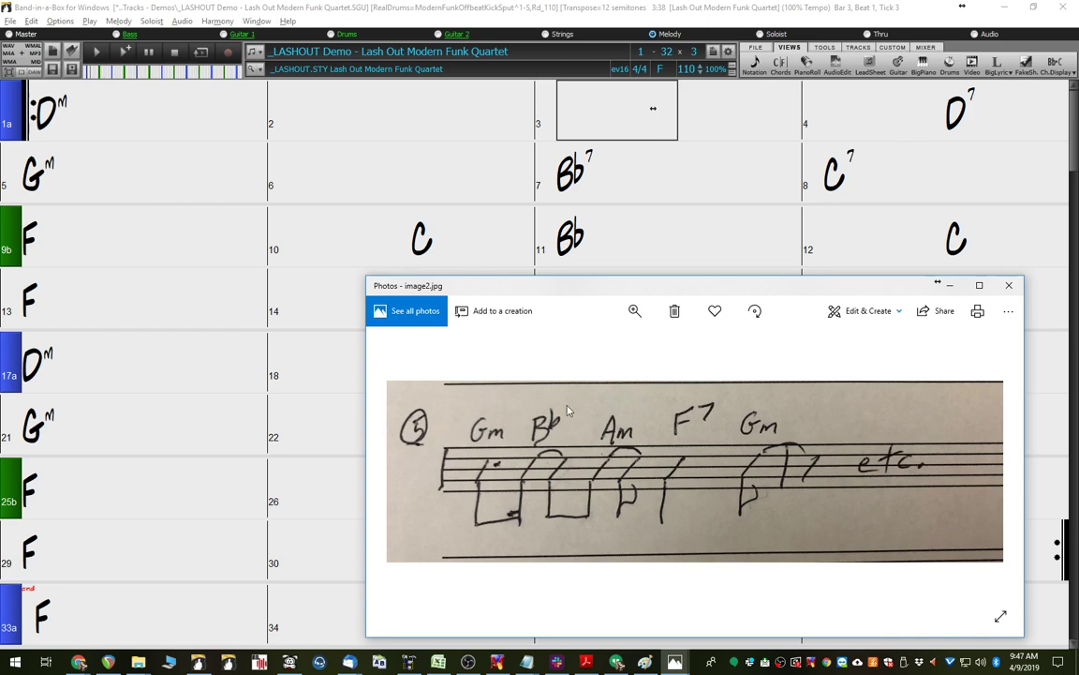
Enter Gm followed by a double-pushed ^^Bb shot in bar 5, then return to the chart photo
click(54, 165)
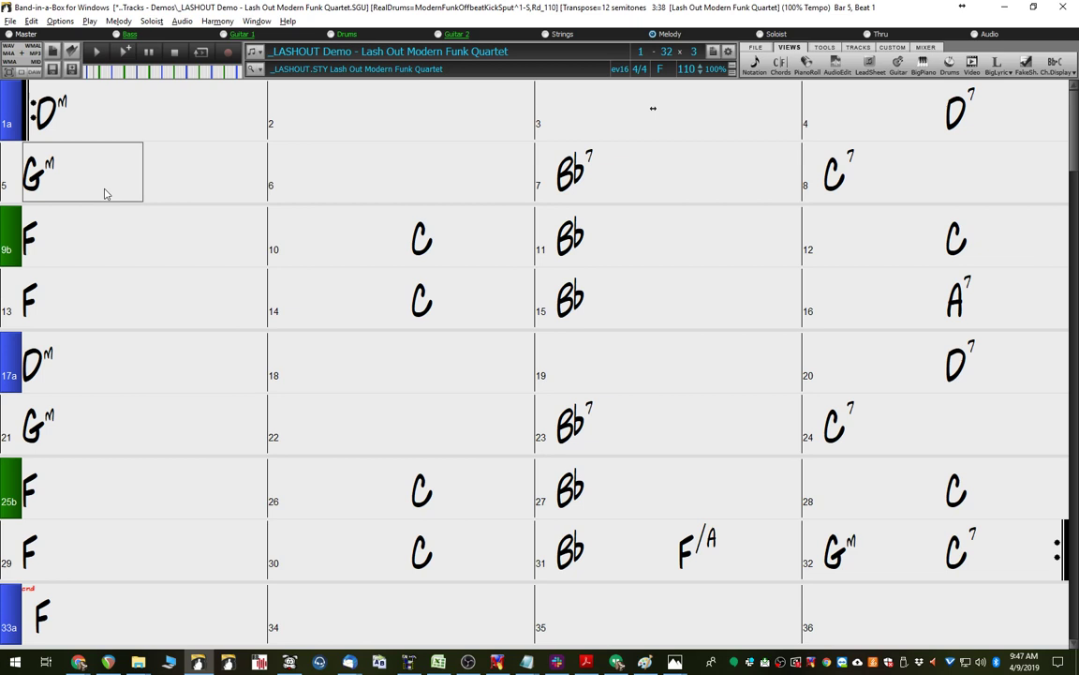
text(Gm,^^)
text(Bb)
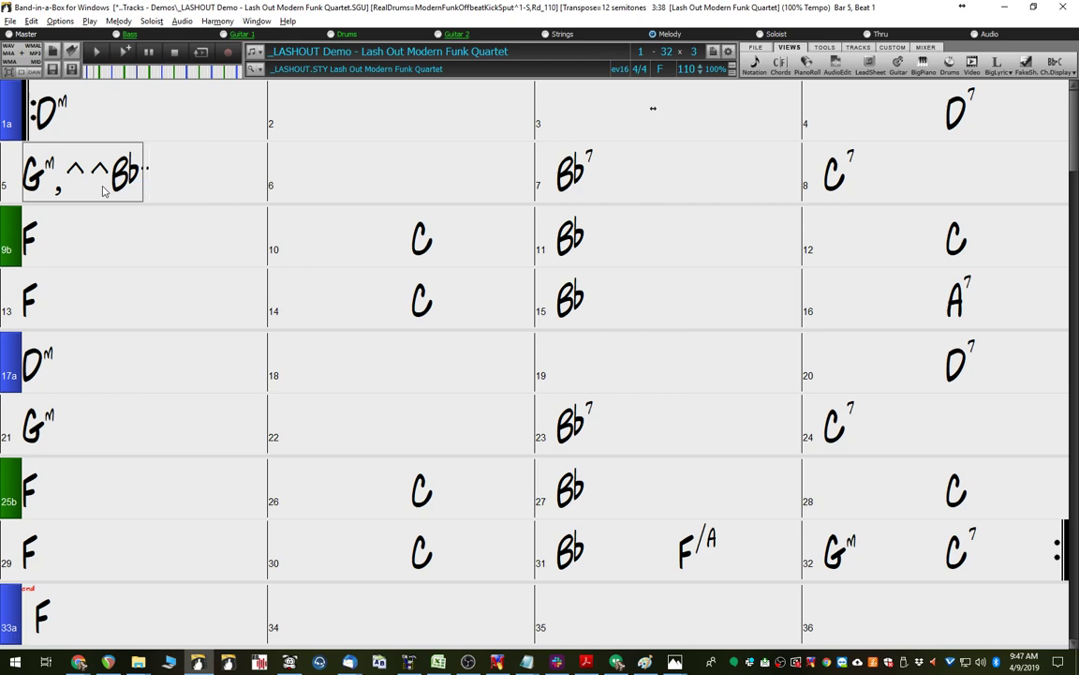
key(Return)
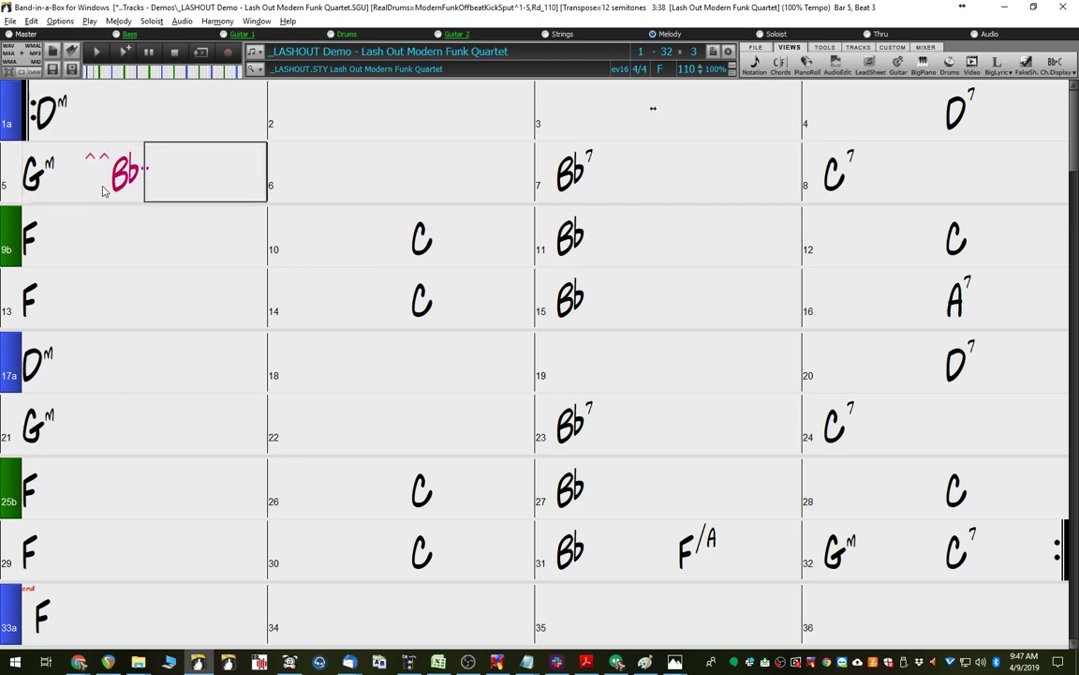
key(alt+Tab)
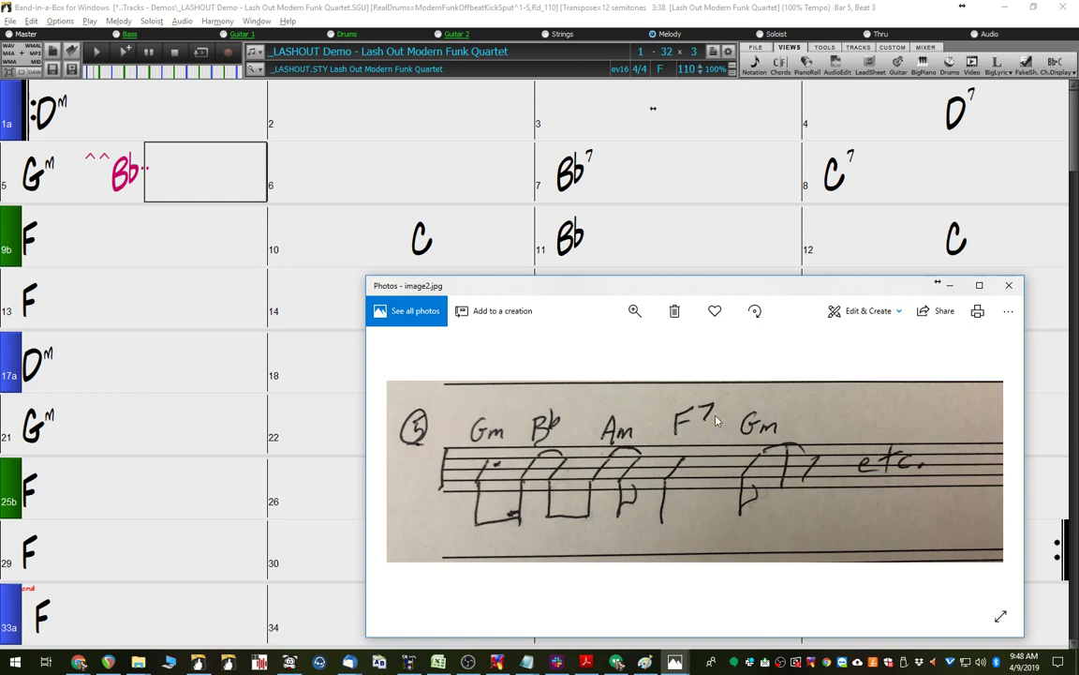
Add pushed ^Am and ^F7 to beat 3 of bar 5 and recheck the chart
click(200, 178)
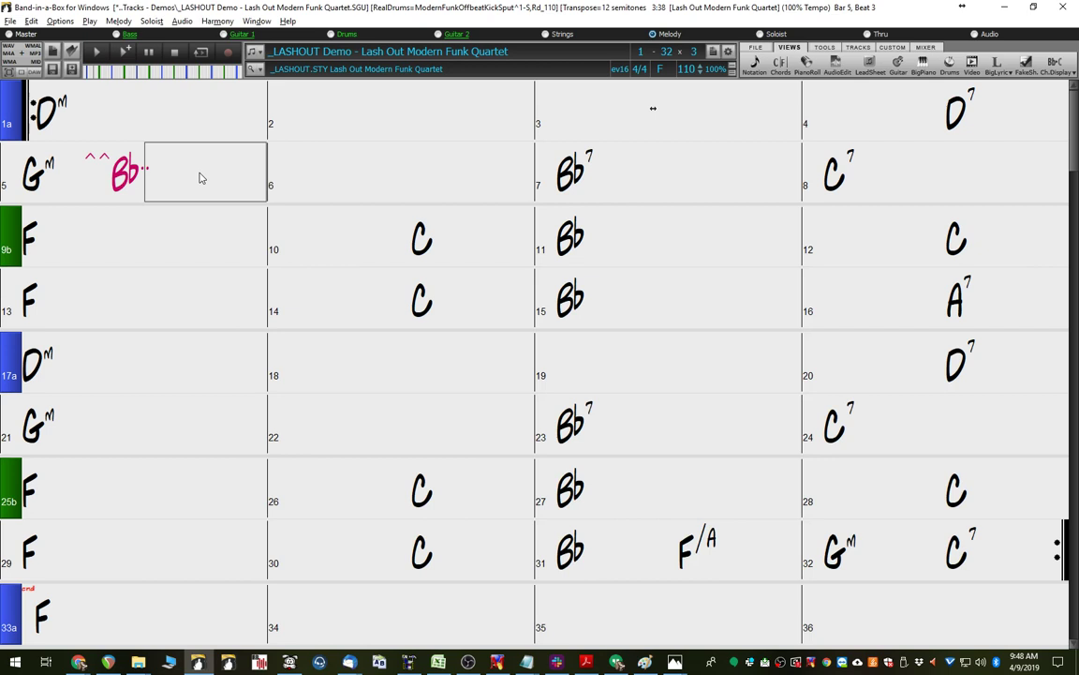
text(^Am)
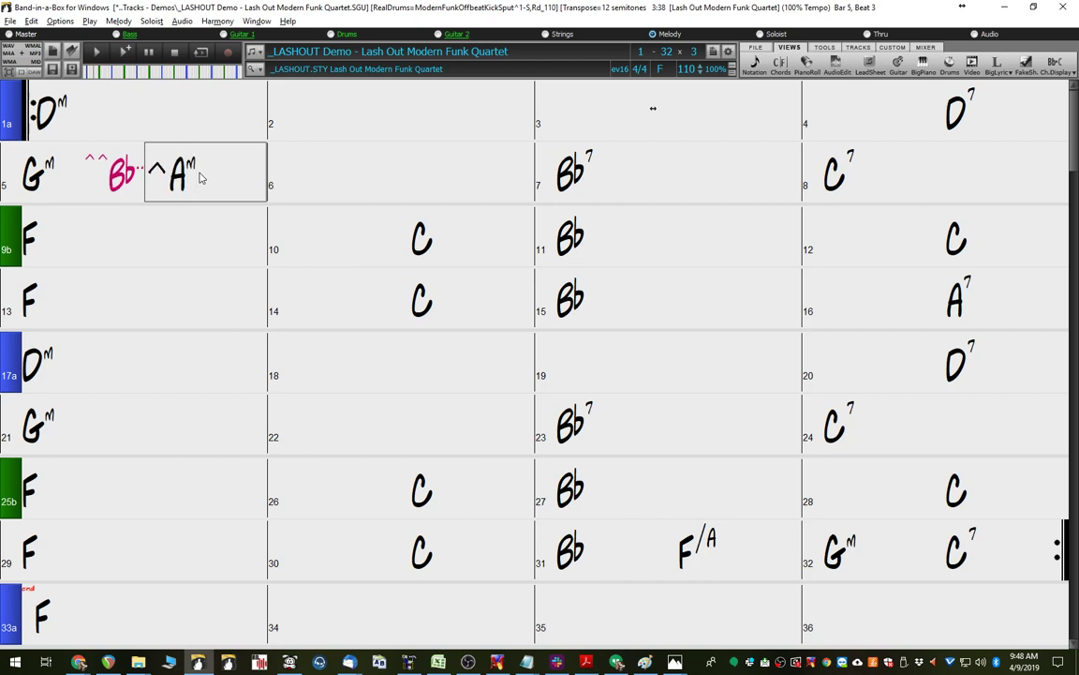
text(,^F7)
key(Return)
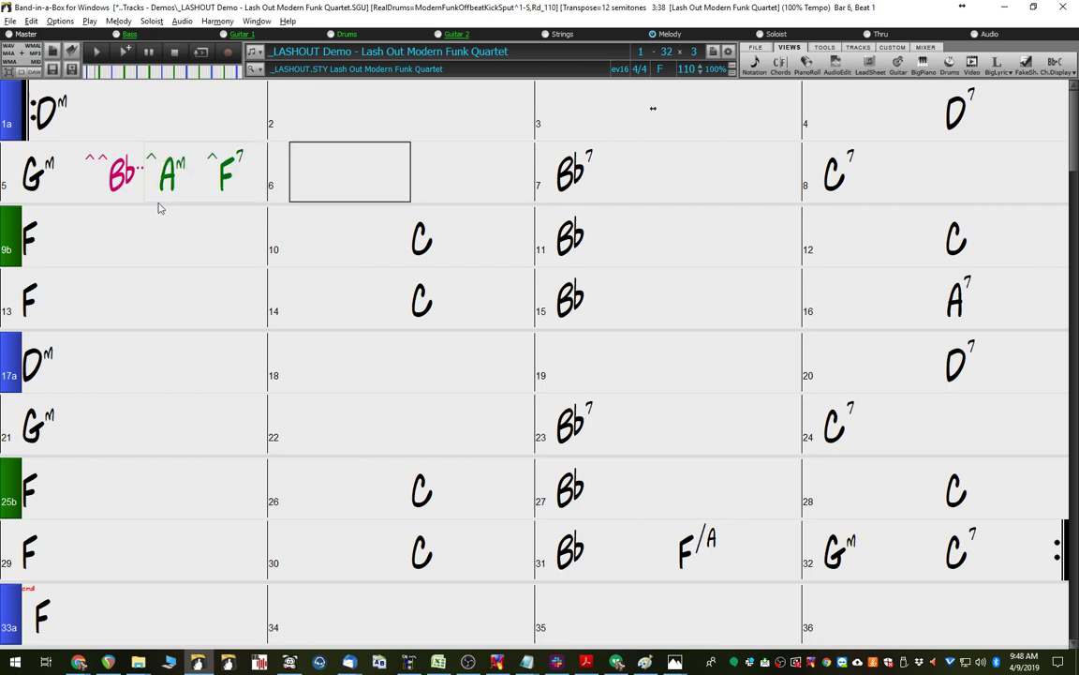
key(alt+Tab)
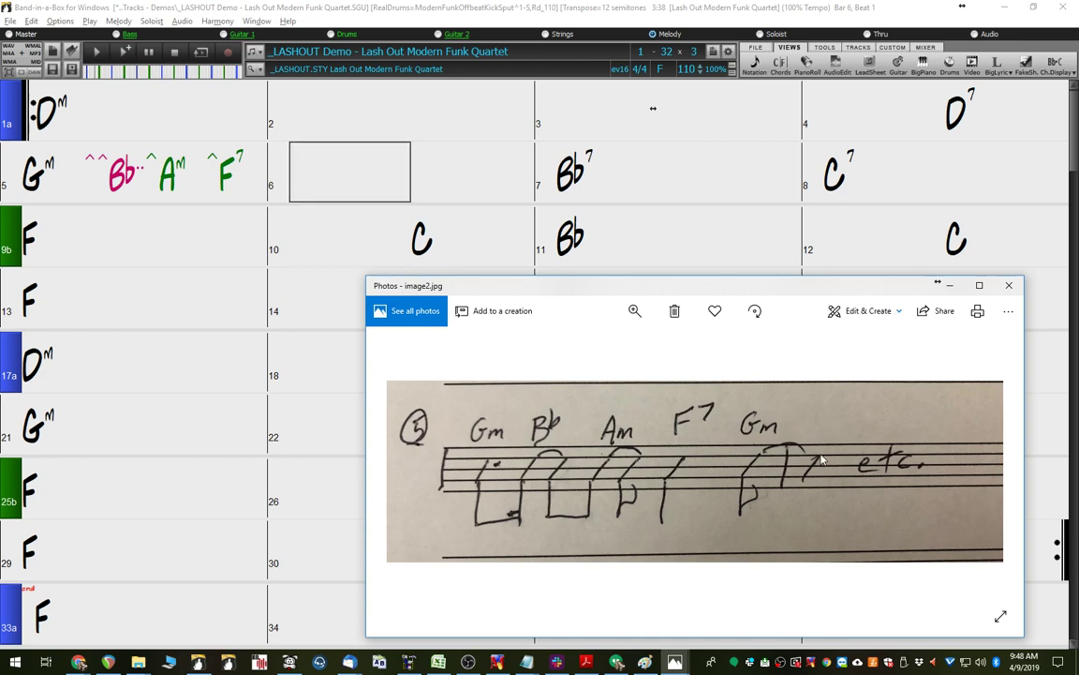
Enter a pushed ^Gm at the start of bar 6
click(365, 187)
key(alt+Tab)
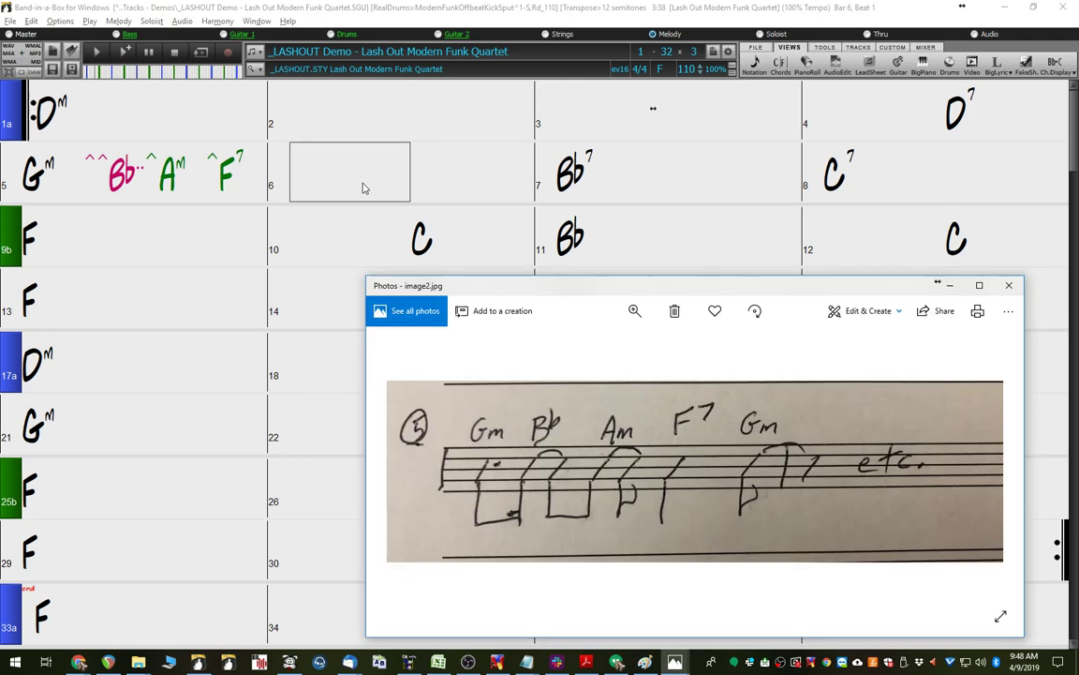
key(alt+Tab)
text(^Gm)
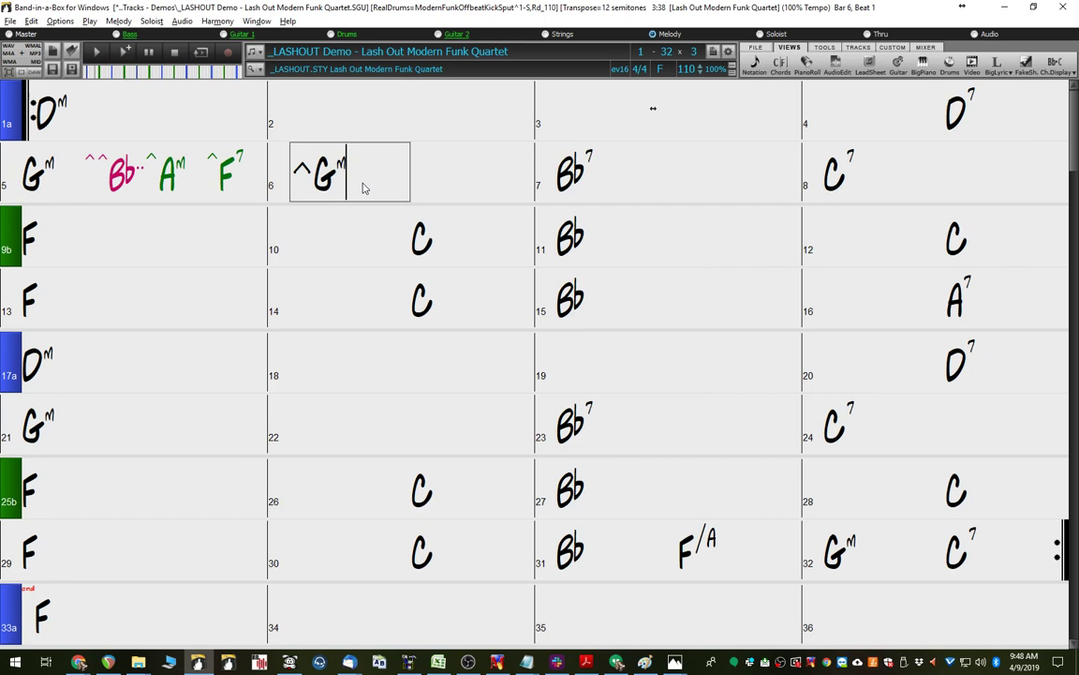
key(Return)
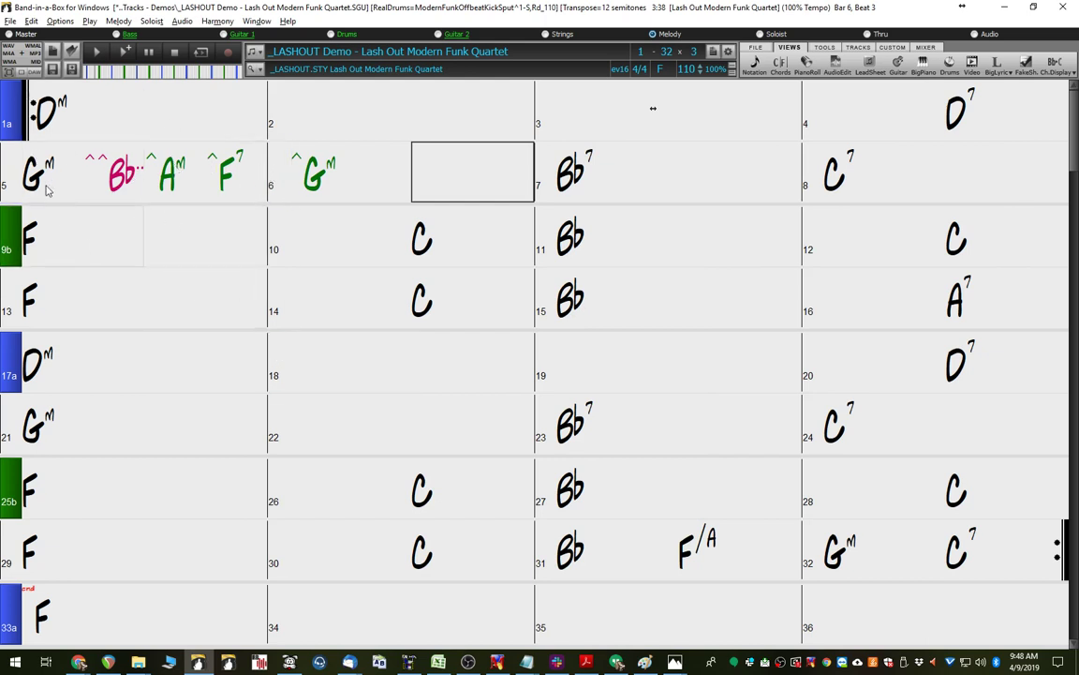
Regenerate the arrangement and audition it from bar 3 through the pushes in bars 5–6
click(127, 54)
click(585, 114)
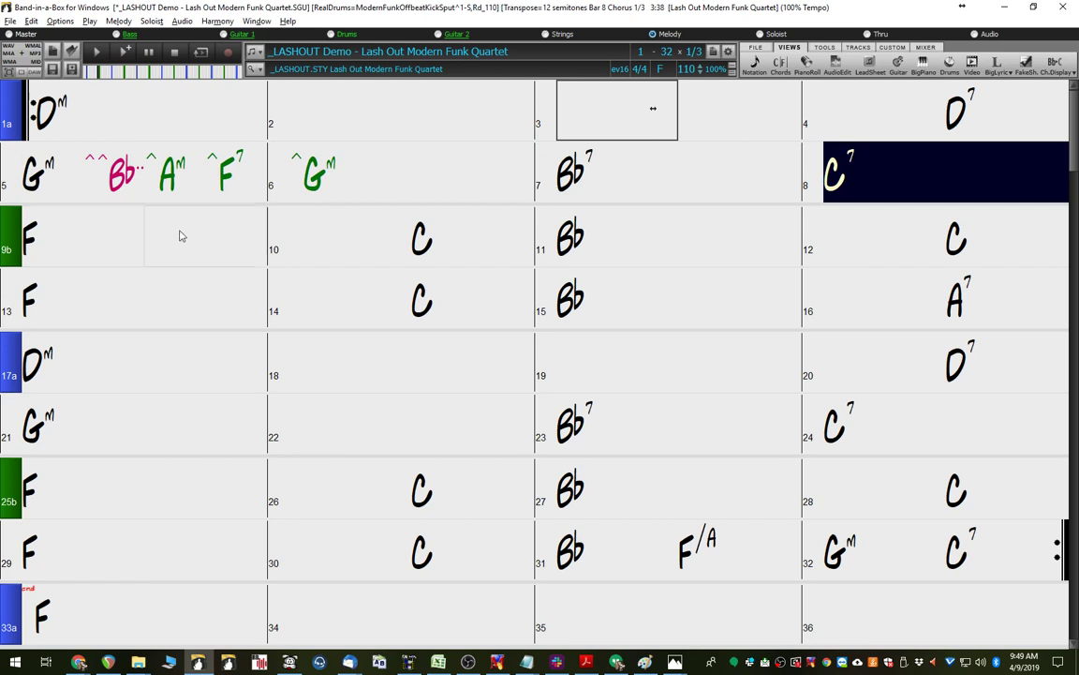
click(175, 52)
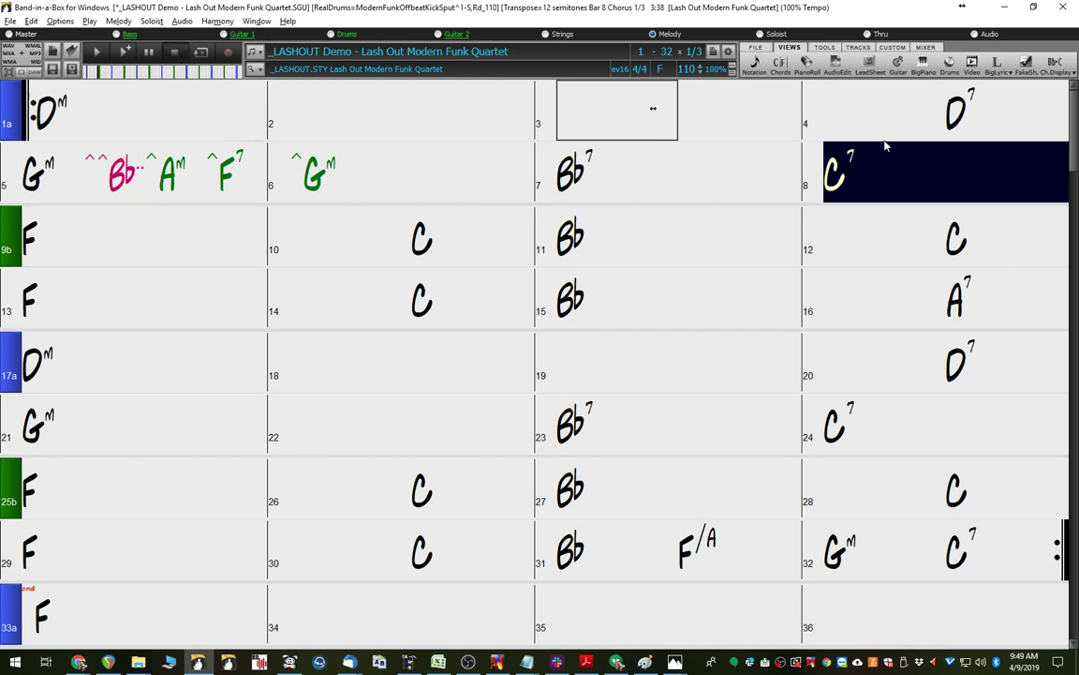
click(607, 122)
key(F4)
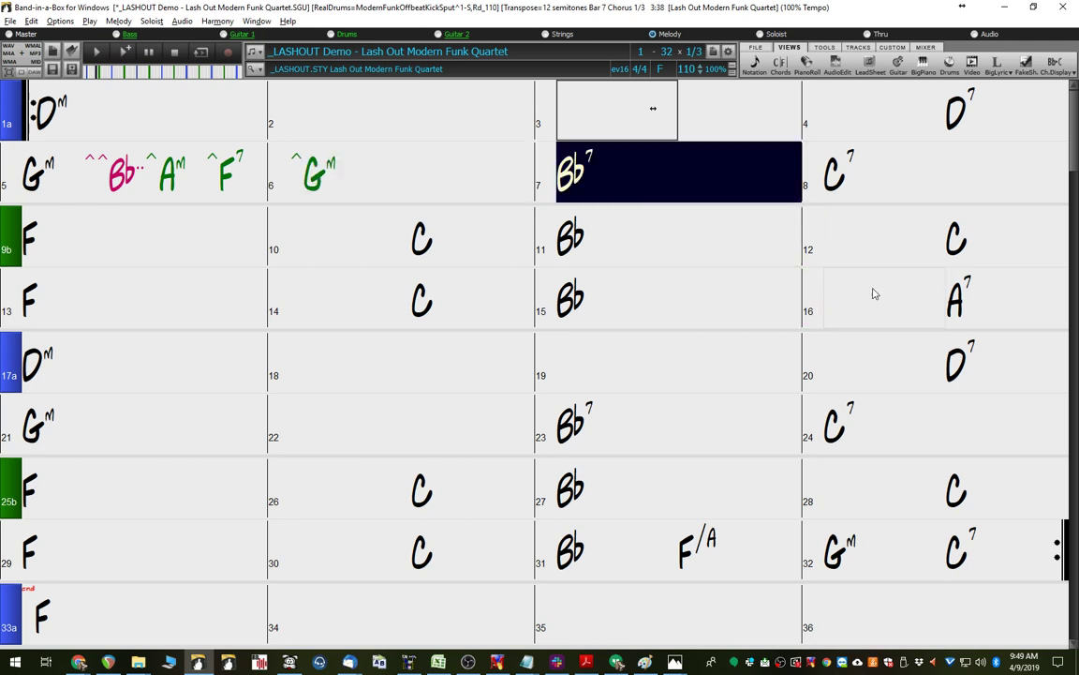
Stop playback and change bar 5's second half to double-pushed ^^Am and ^^F7
click(173, 52)
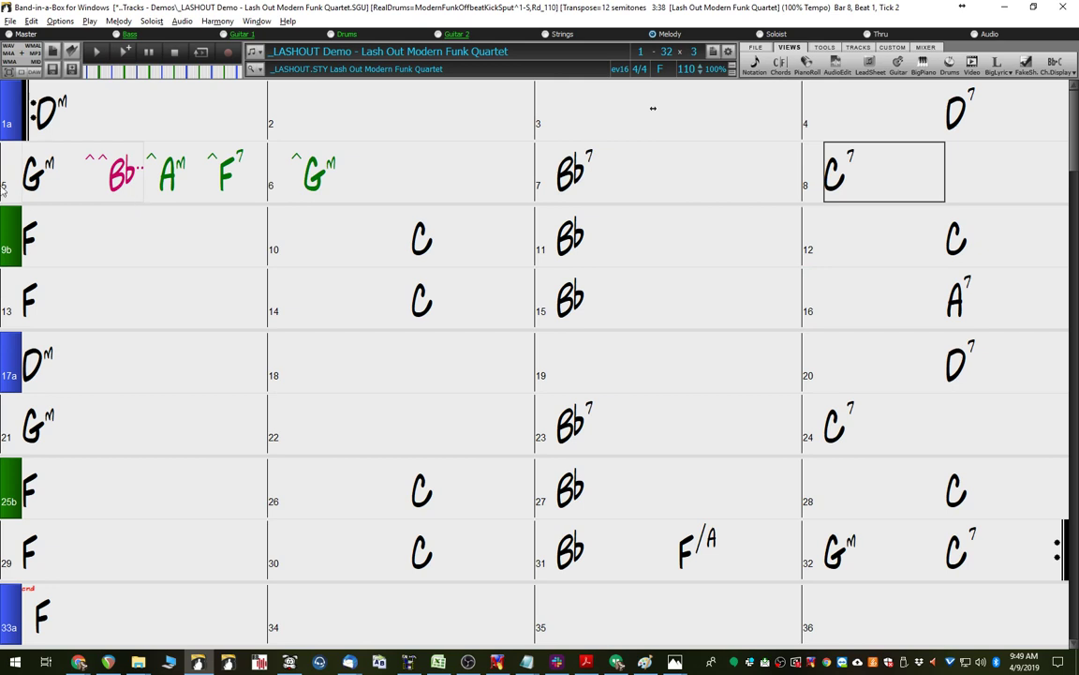
click(172, 174)
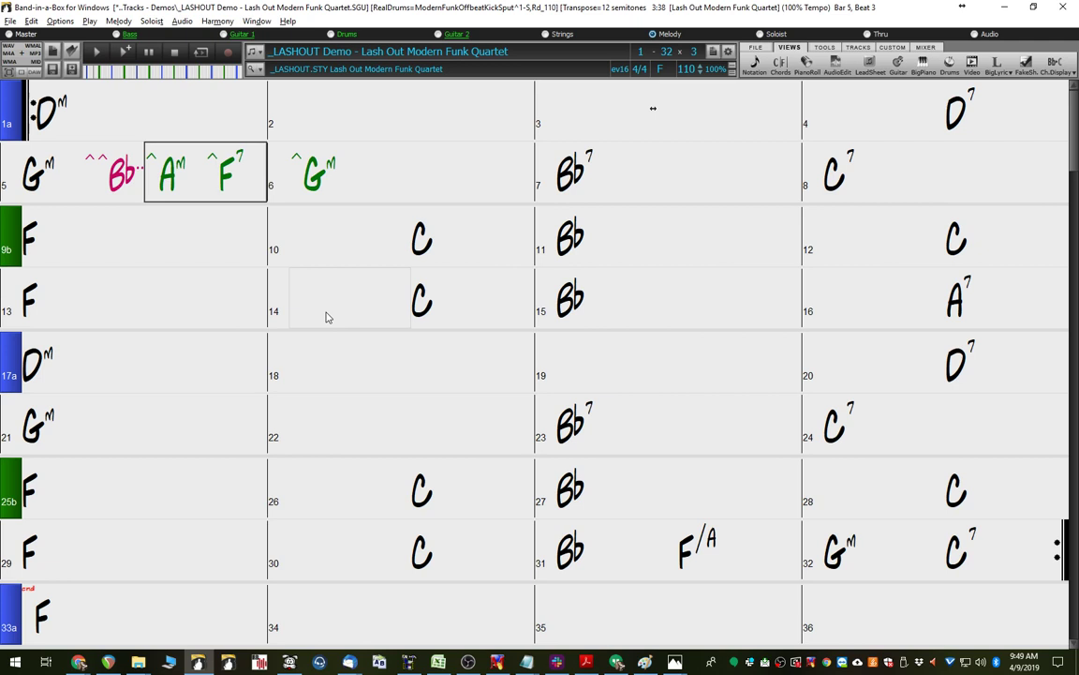
text(^^A)
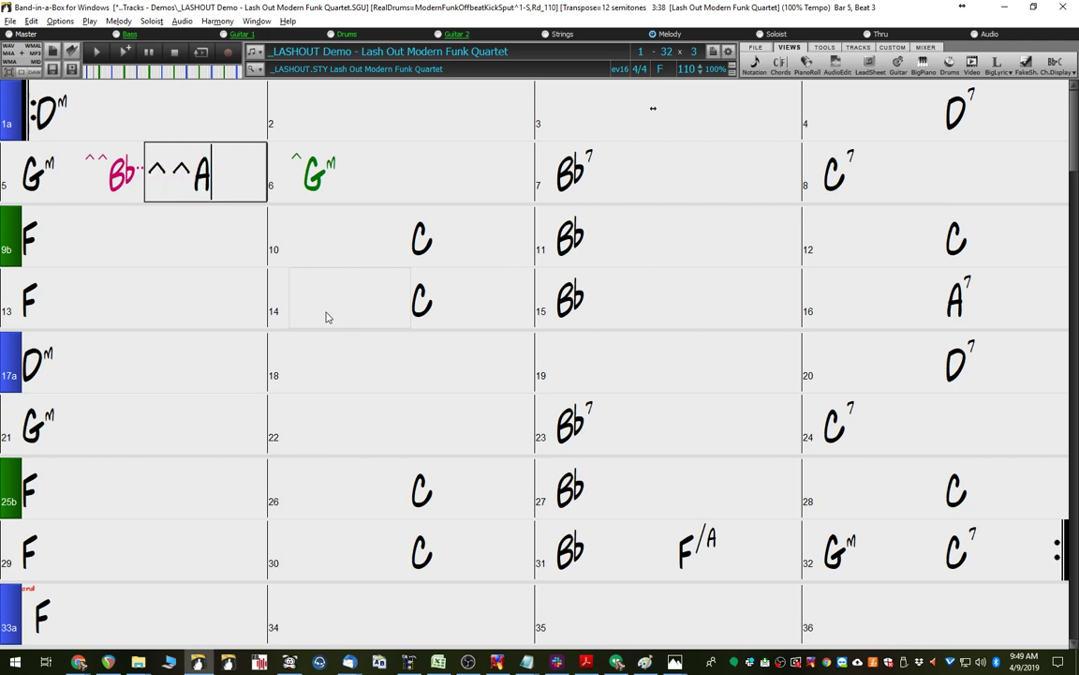
text(m,^^F7)
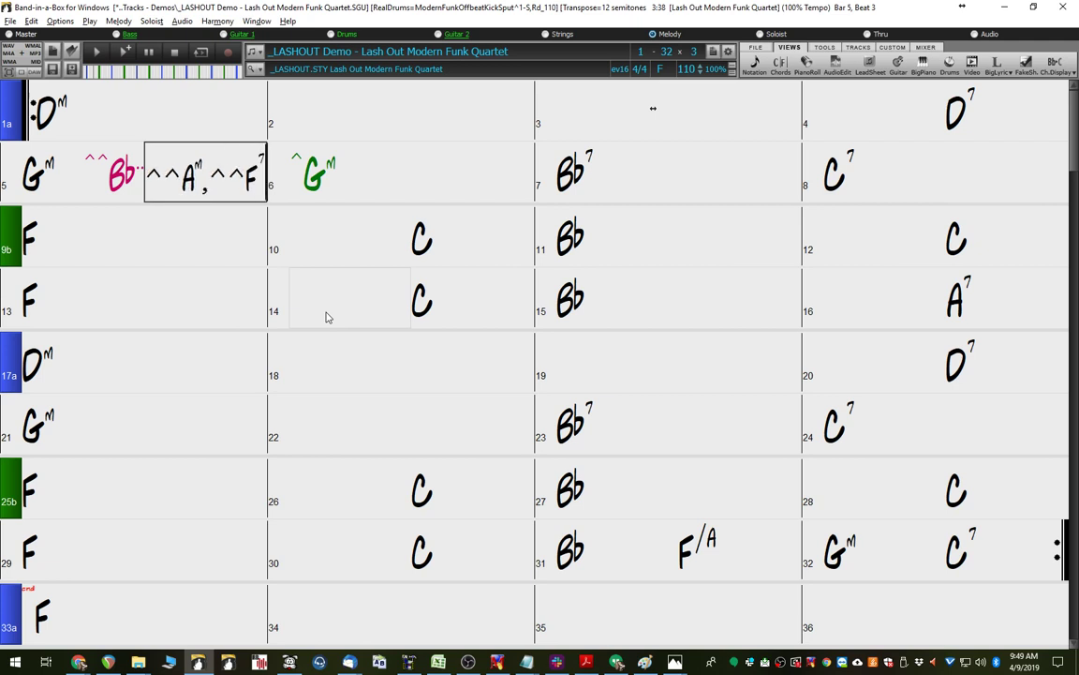
key(Return)
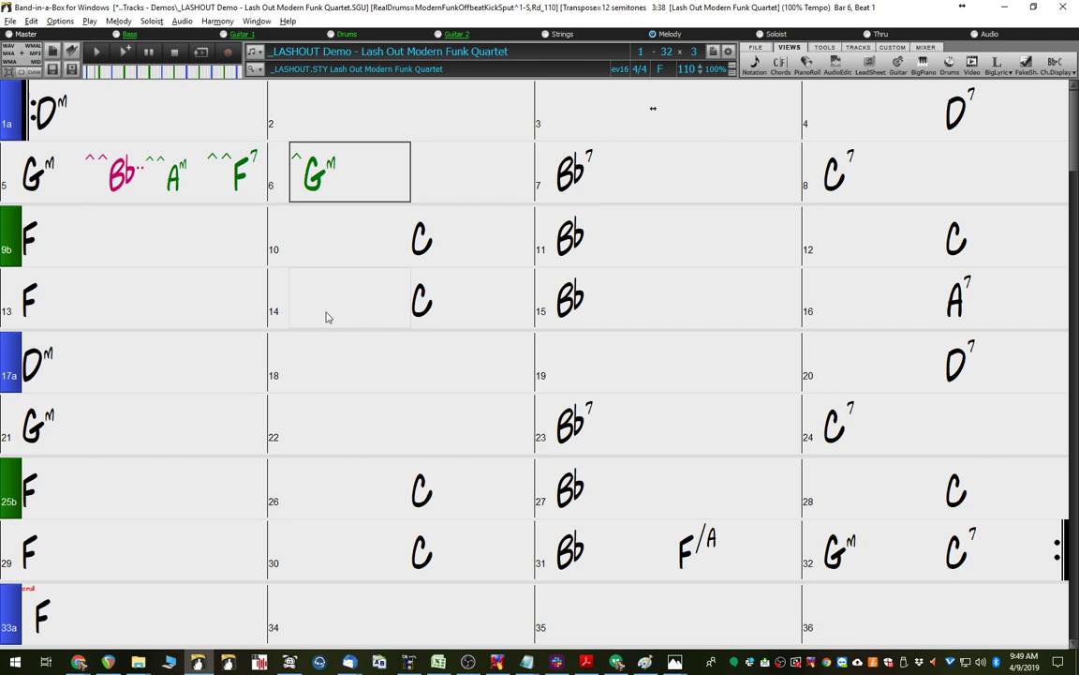
Make bar 6 a double-pushed ^^Gm and regenerate the song
text(^^Gm)
key(Return)
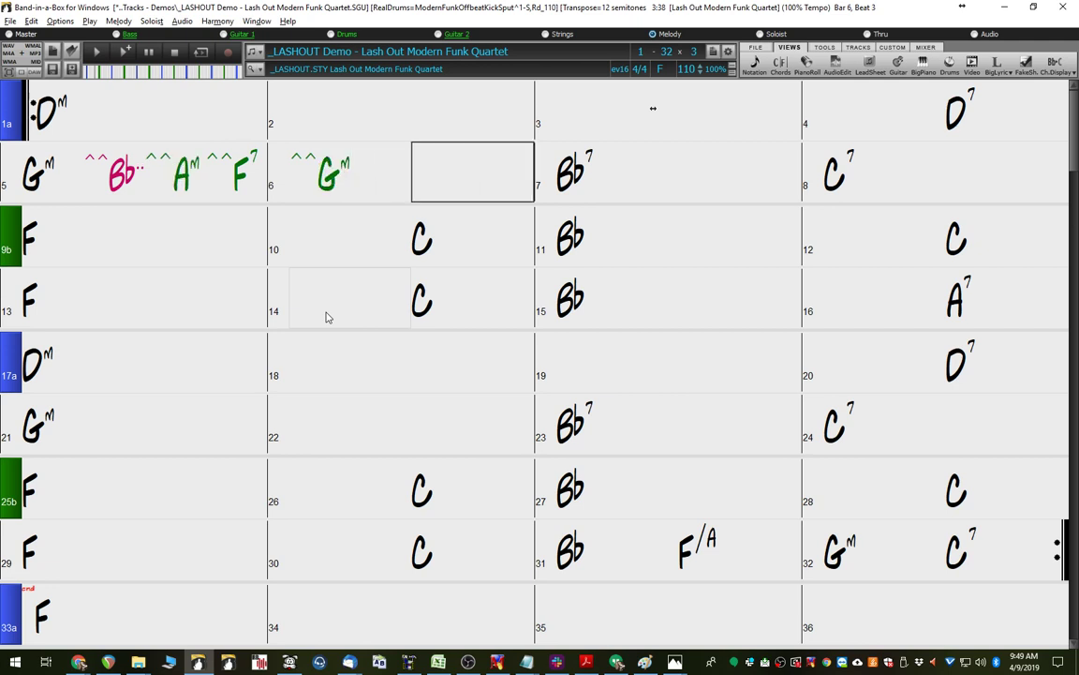
key(F4)
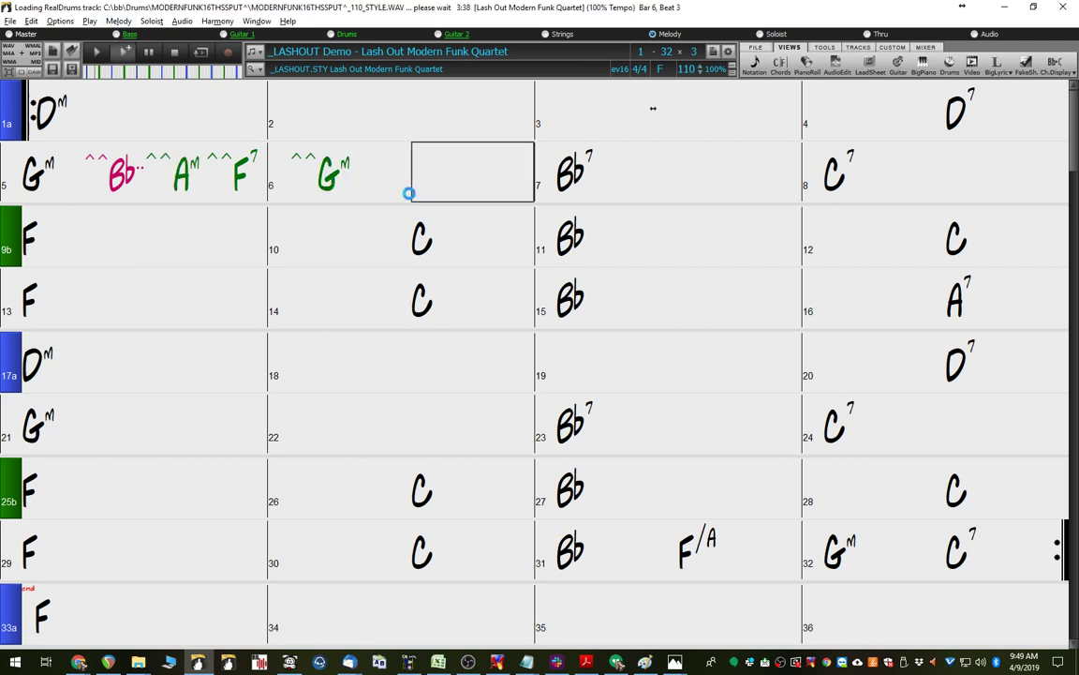